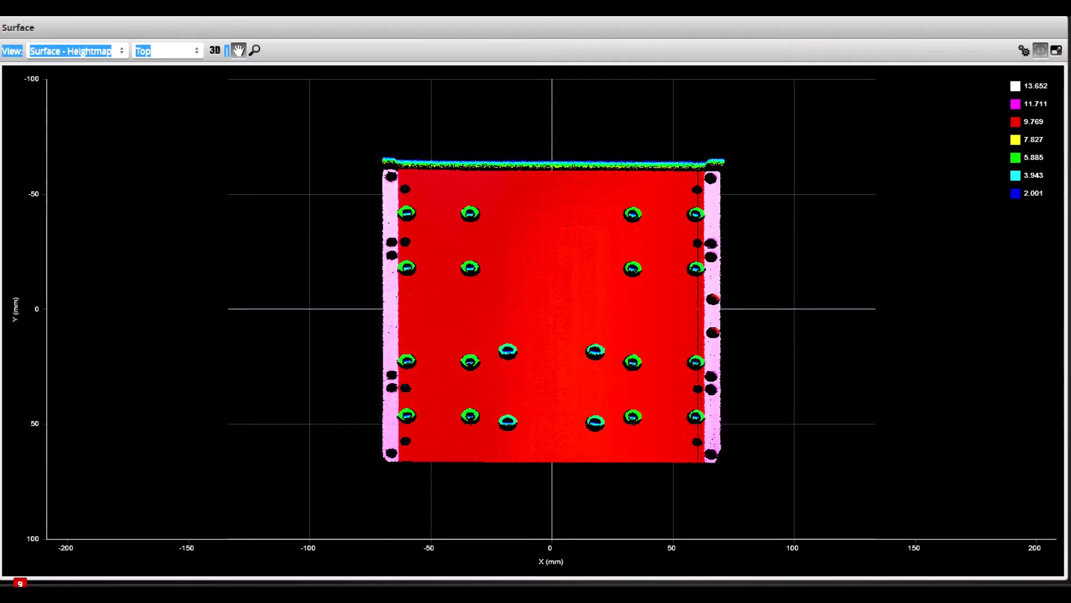
- Switch the drilled-plate heightmap from flat top view to 3D surface view
click(215, 50)
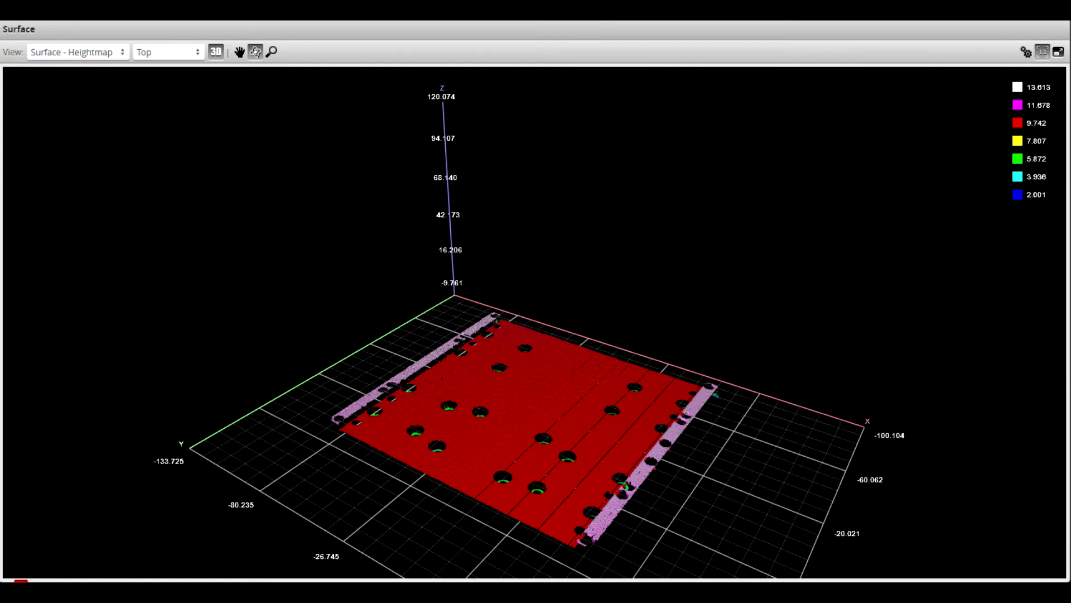